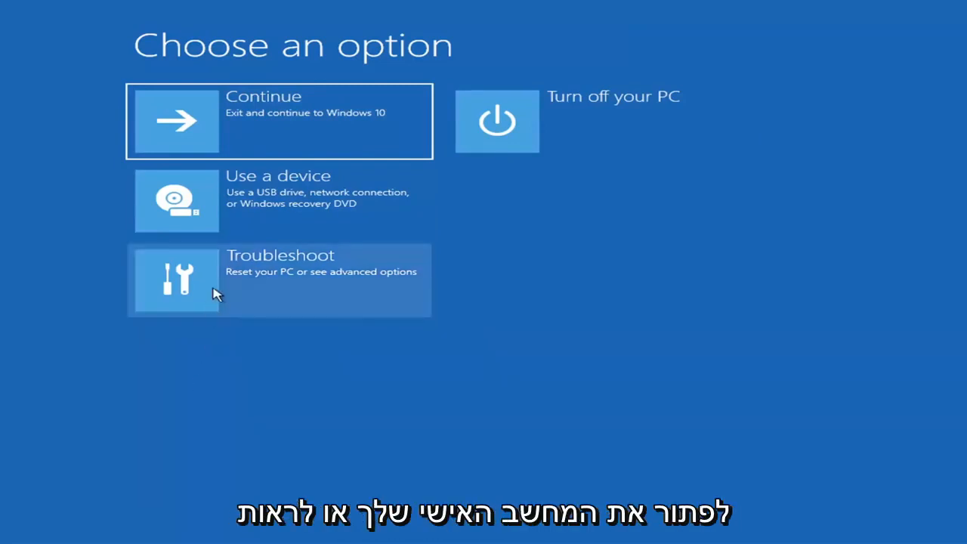
Run Startup Repair from the advanced troubleshooting options
click(362, 285)
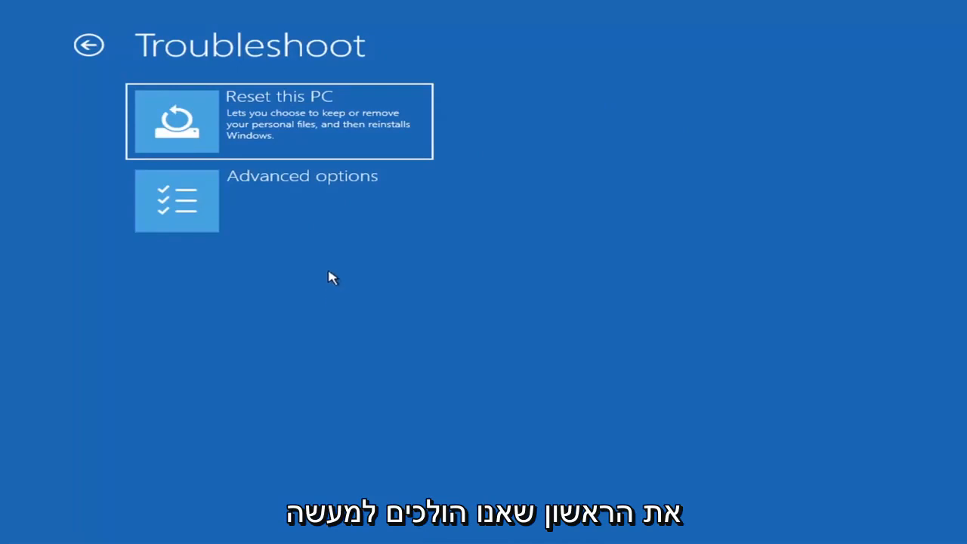
click(305, 206)
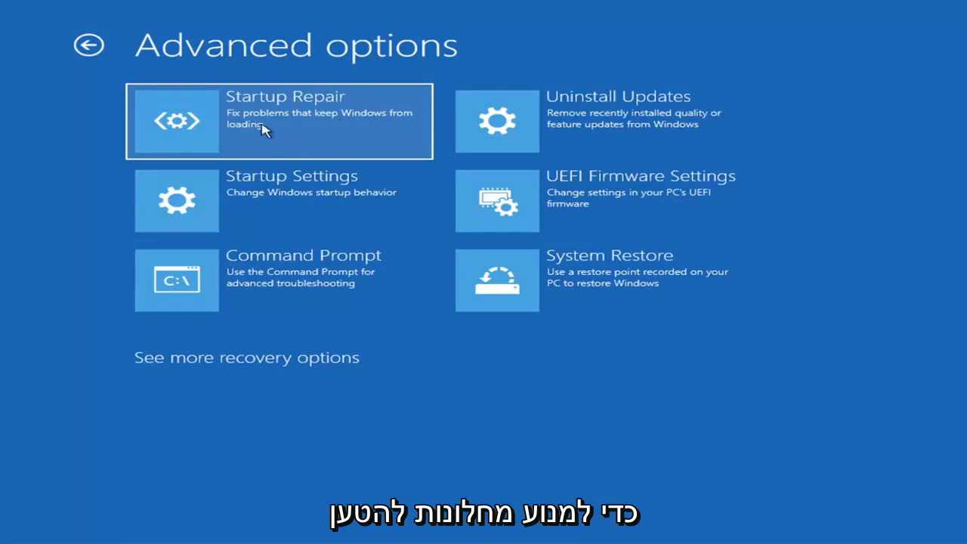
click(227, 125)
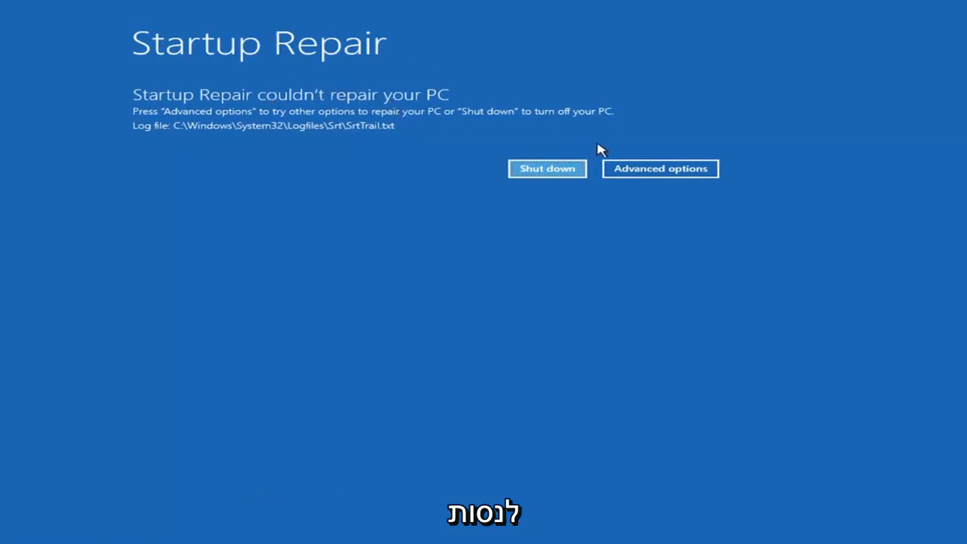
Return to the advanced troubleshooting options and review what Startup Settings and Uninstall Updates offer, without applying anything
click(673, 170)
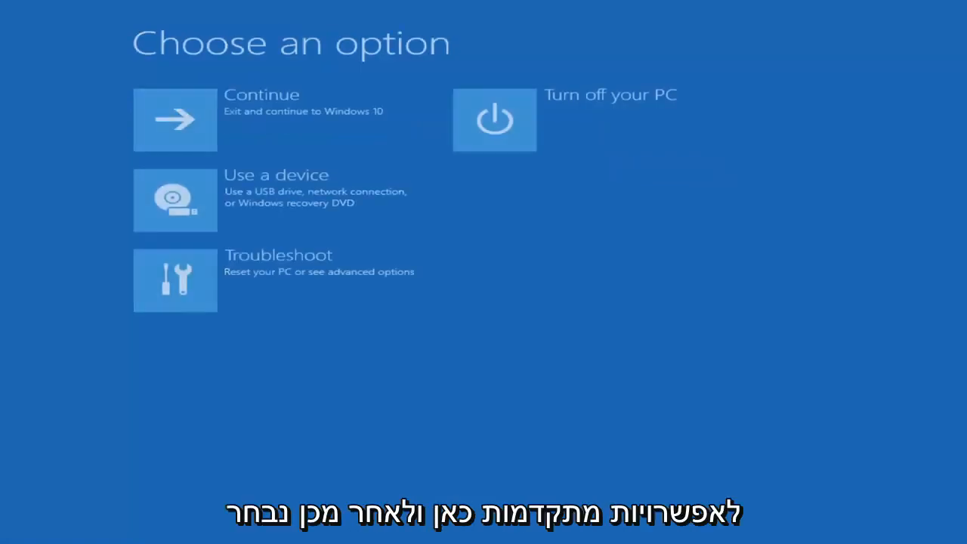
click(295, 280)
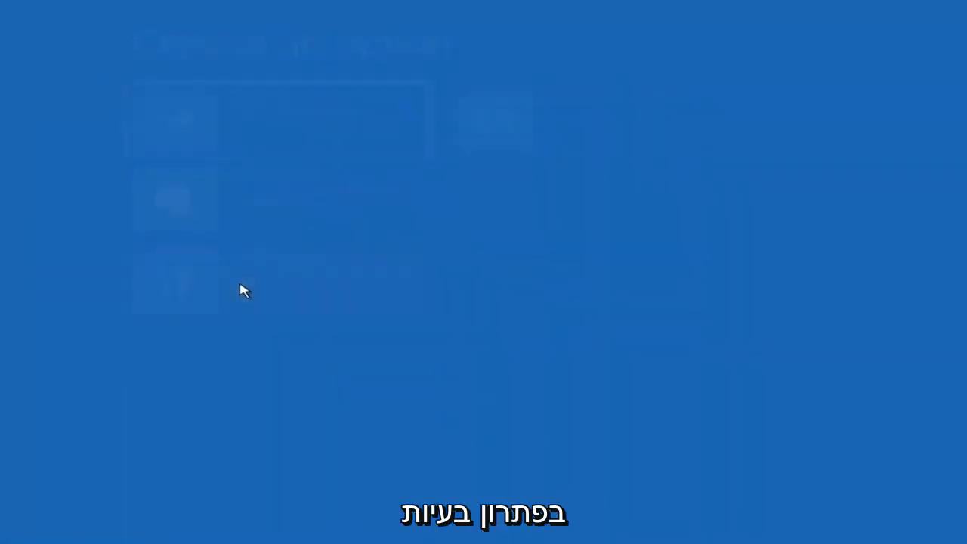
click(253, 212)
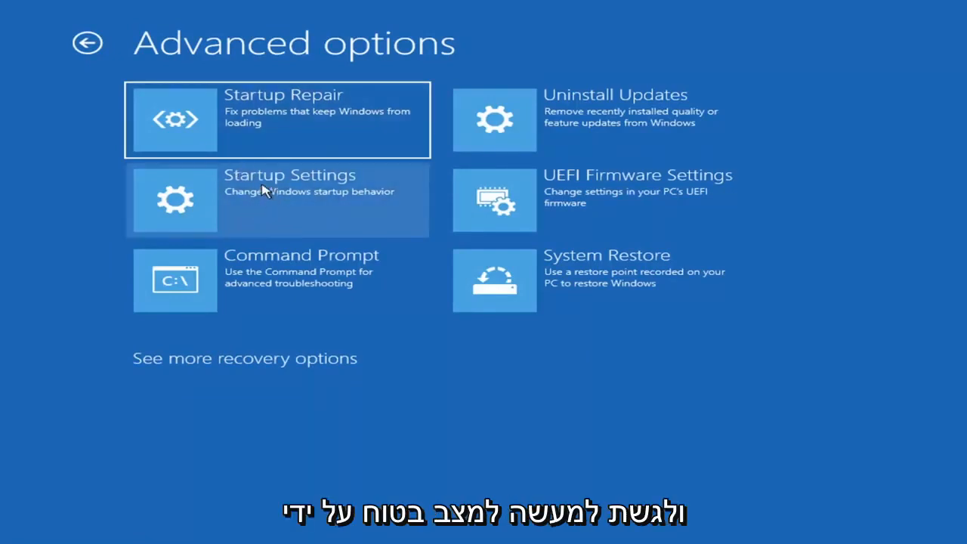
click(250, 200)
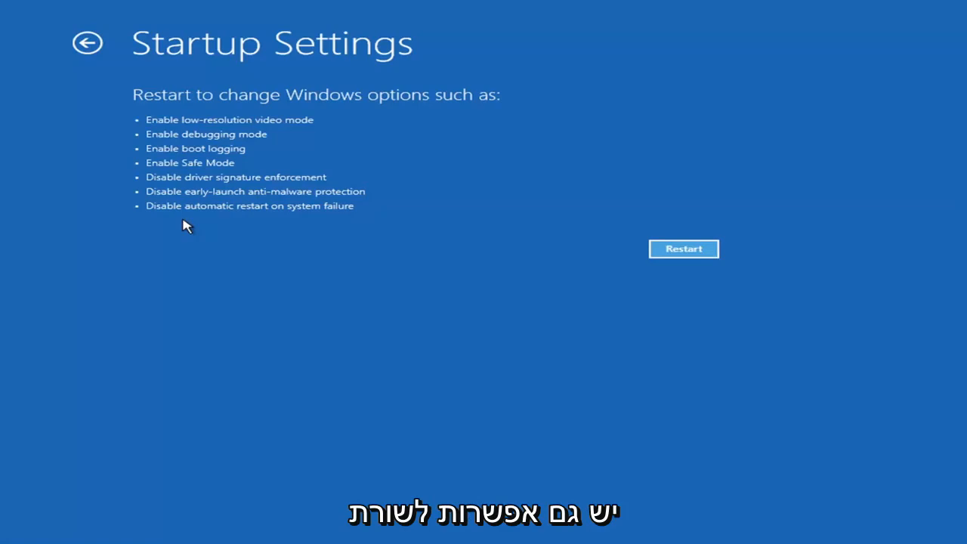
click(83, 43)
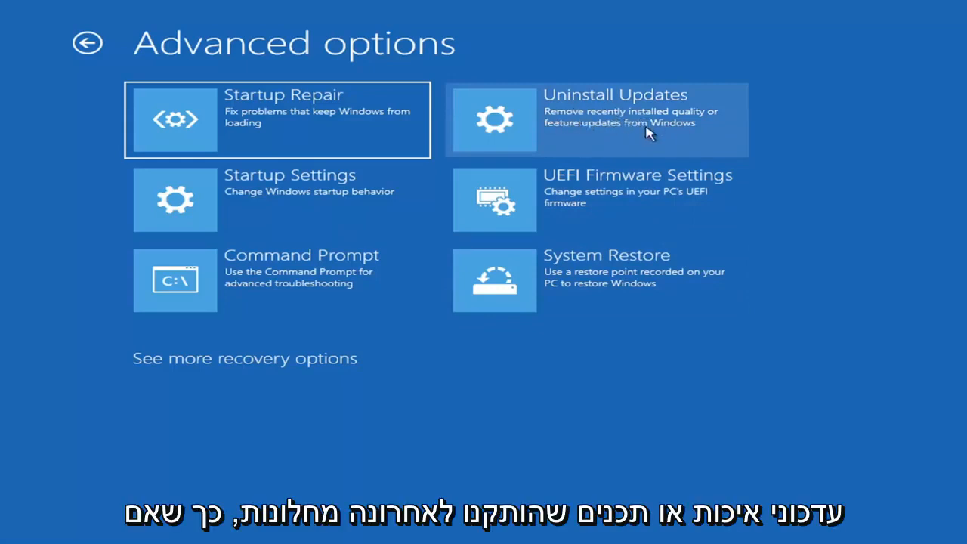
click(565, 124)
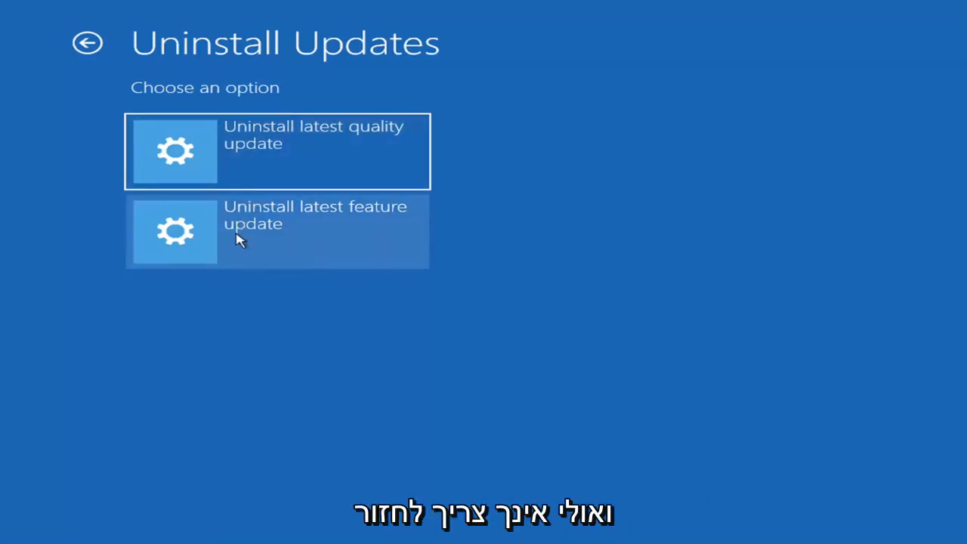
click(88, 44)
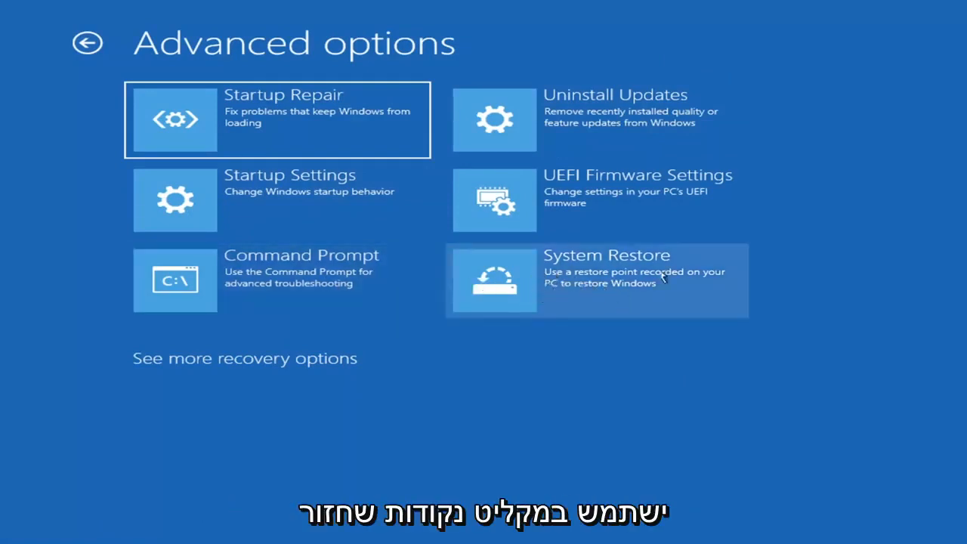
Restore the PC with System Restore to the manual "Before Updates" restore point and restart it, dismissing the completion message
click(629, 293)
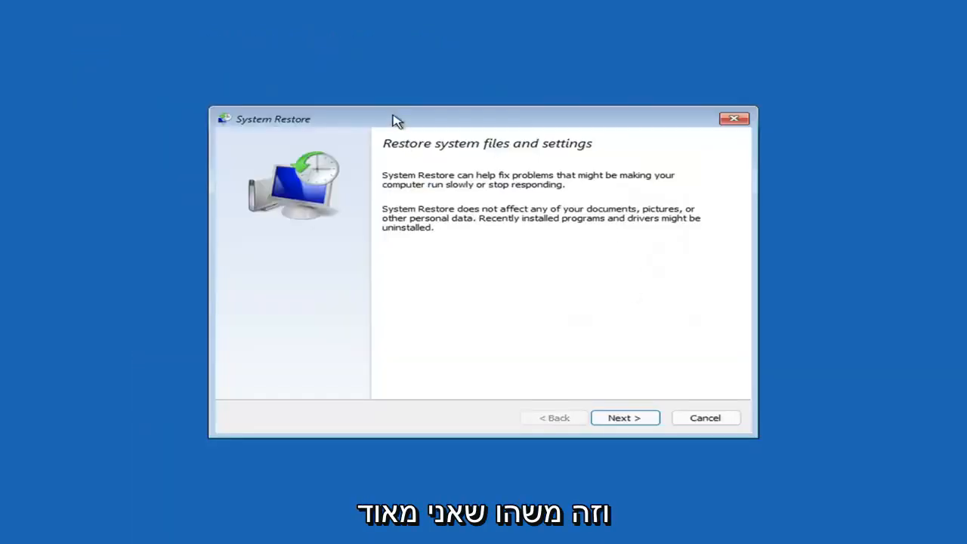
click(615, 418)
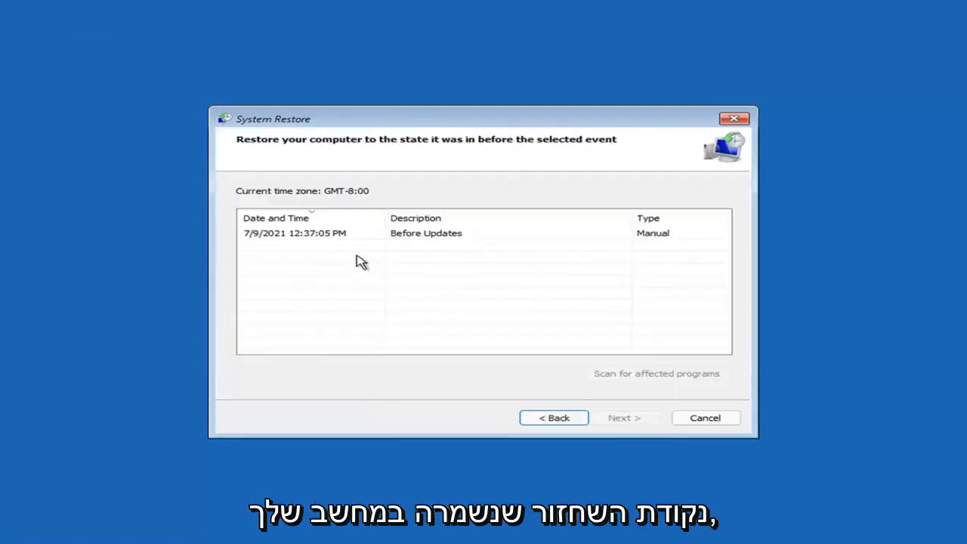
click(299, 240)
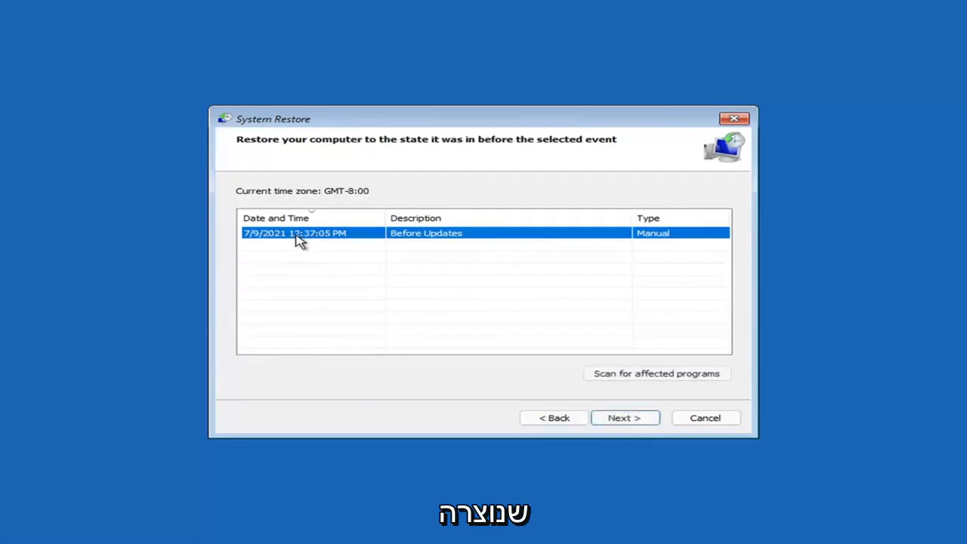
click(636, 421)
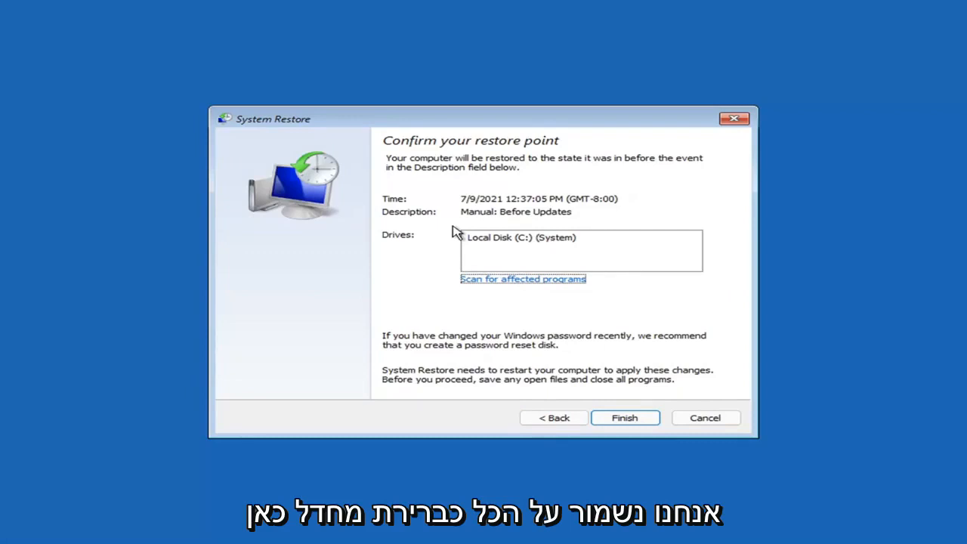
click(625, 421)
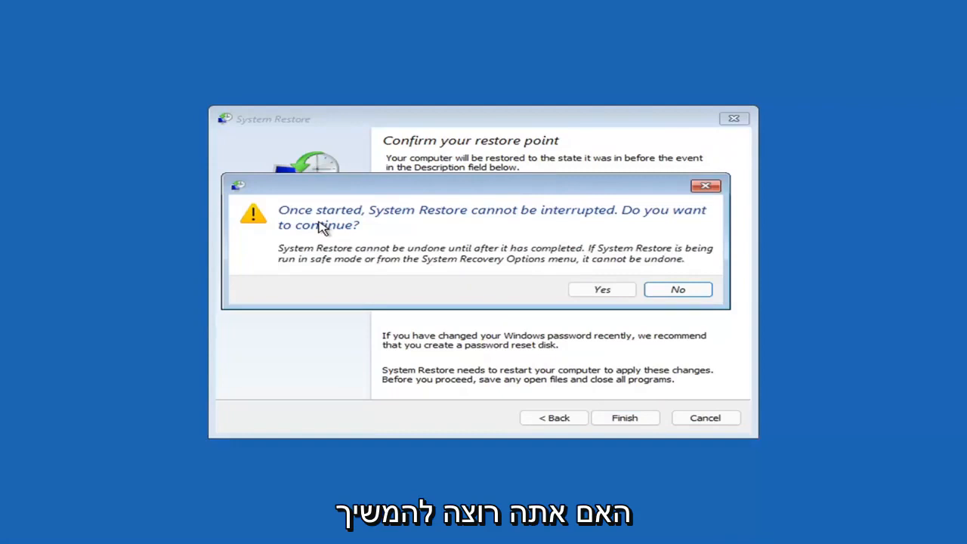
click(603, 293)
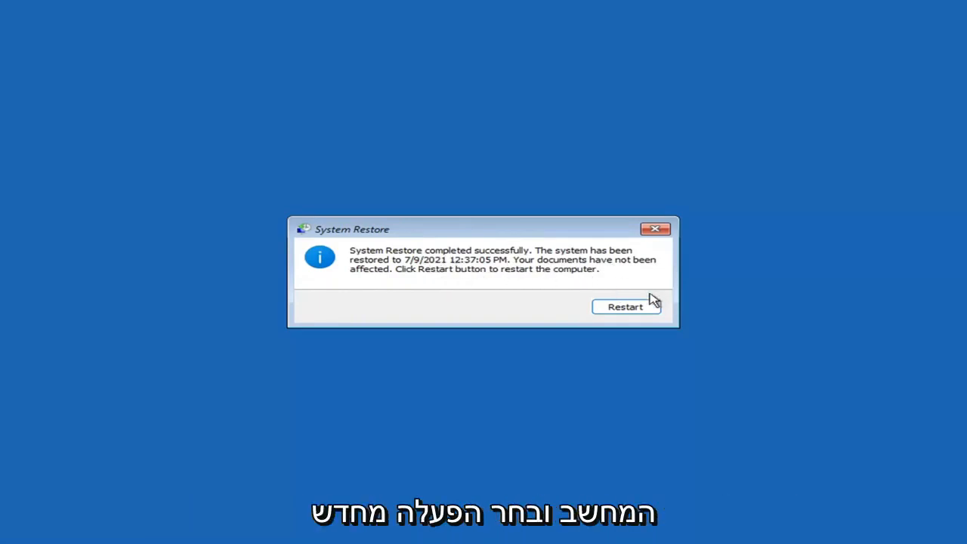
click(619, 309)
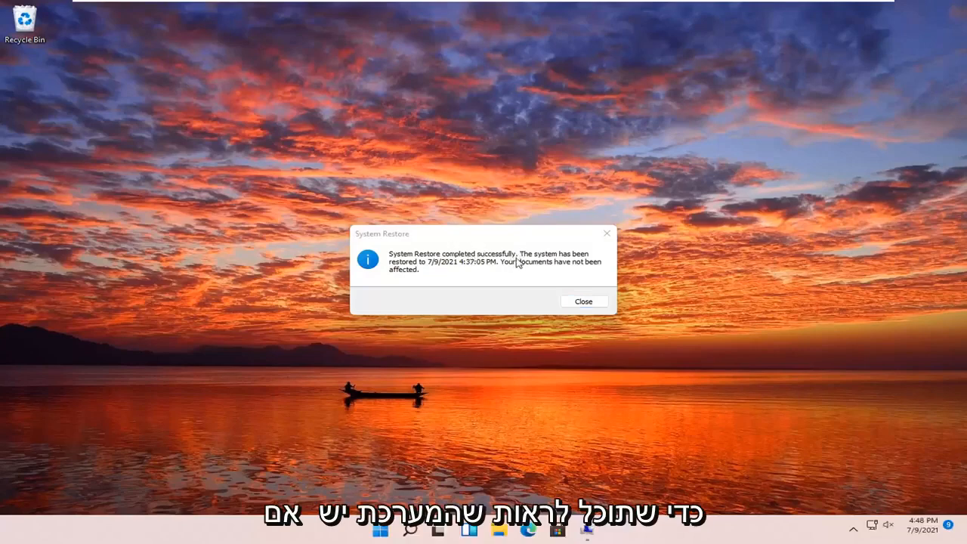
click(606, 233)
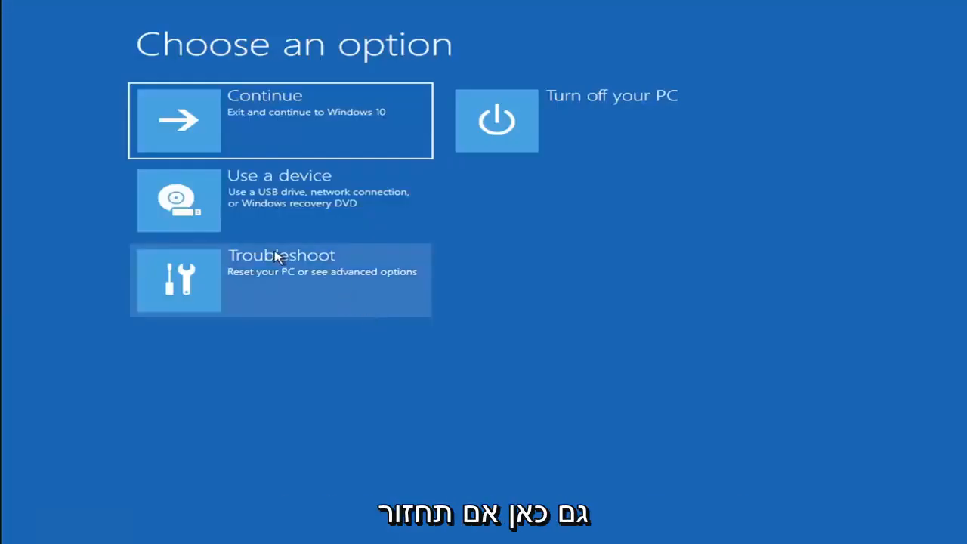
Review the choices offered by Reset this PC and return to the main recovery options
click(246, 294)
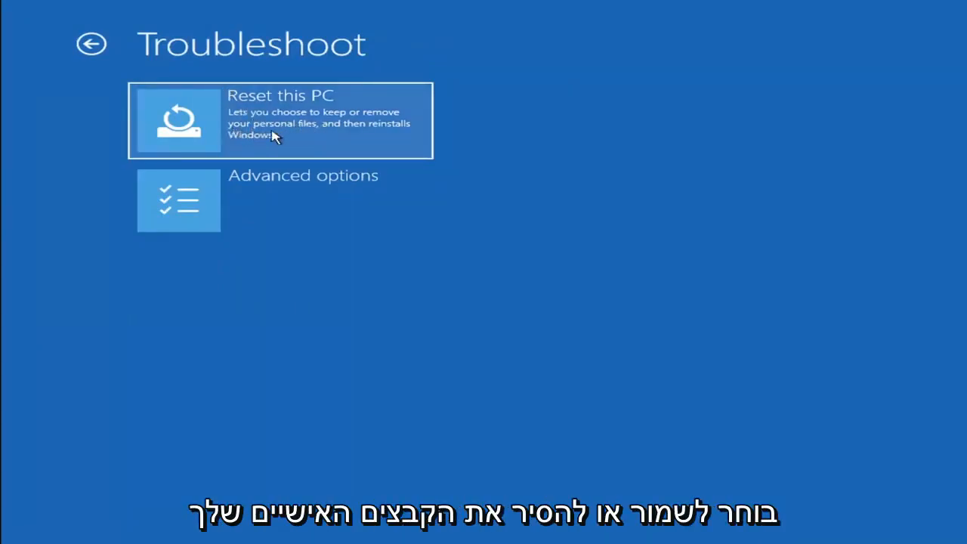
click(319, 137)
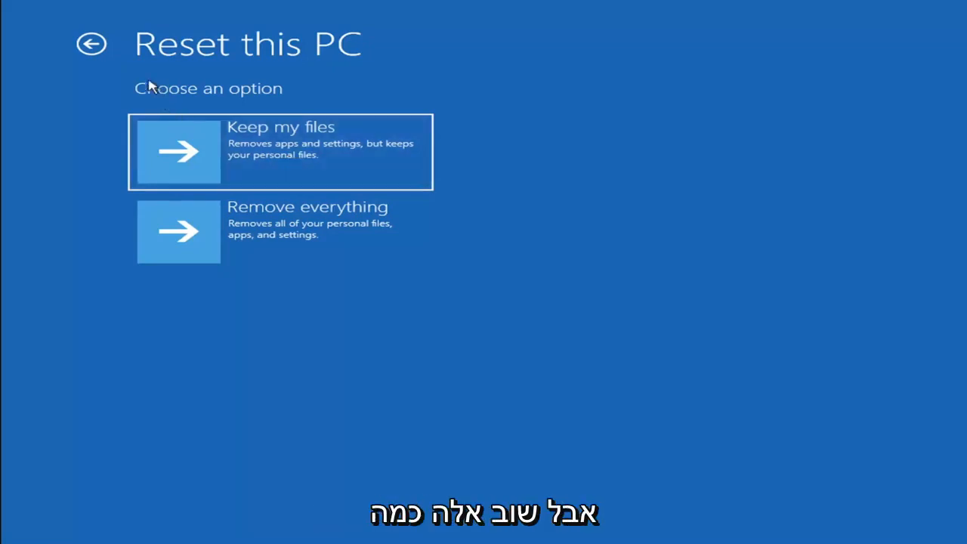
click(101, 47)
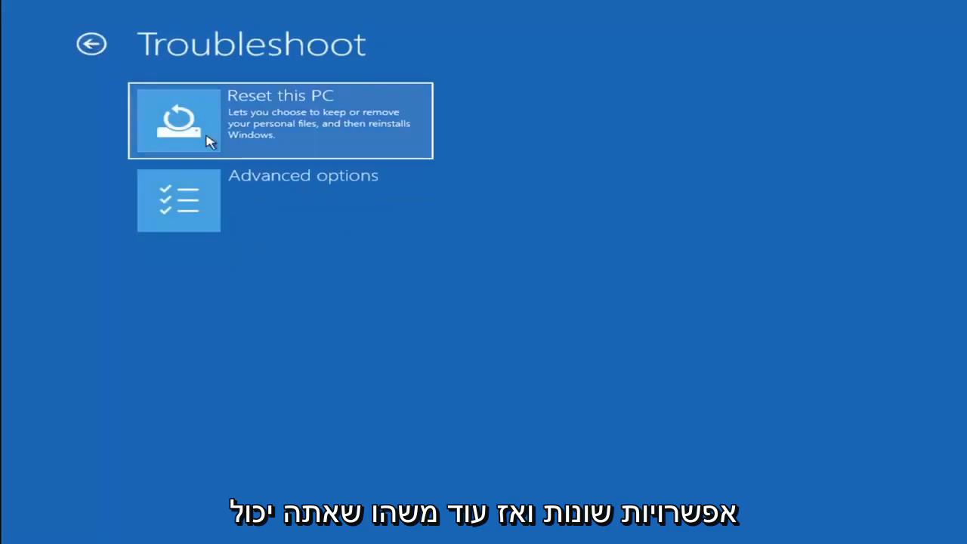
click(97, 44)
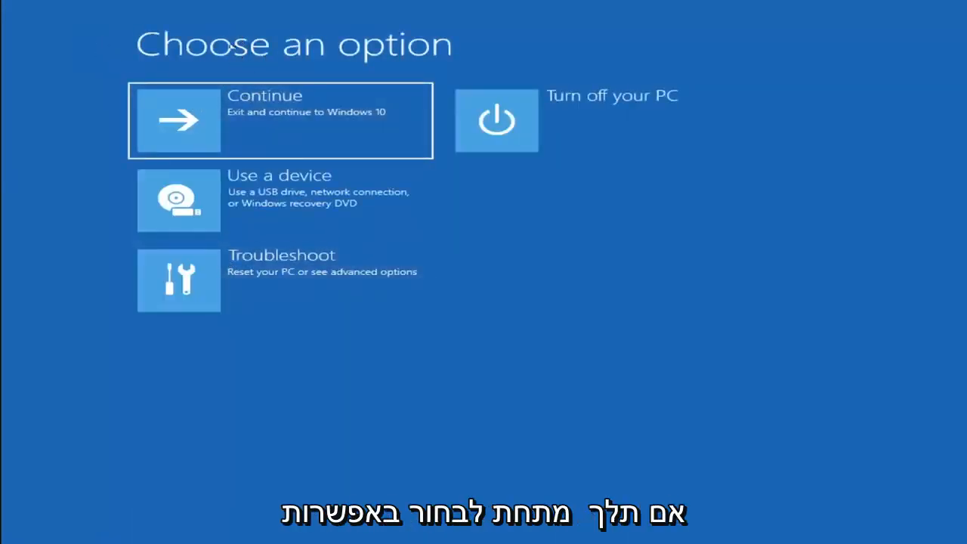
Open Command Prompt from the advanced troubleshooting options and list the contents of drive C: with dir
click(295, 287)
click(289, 210)
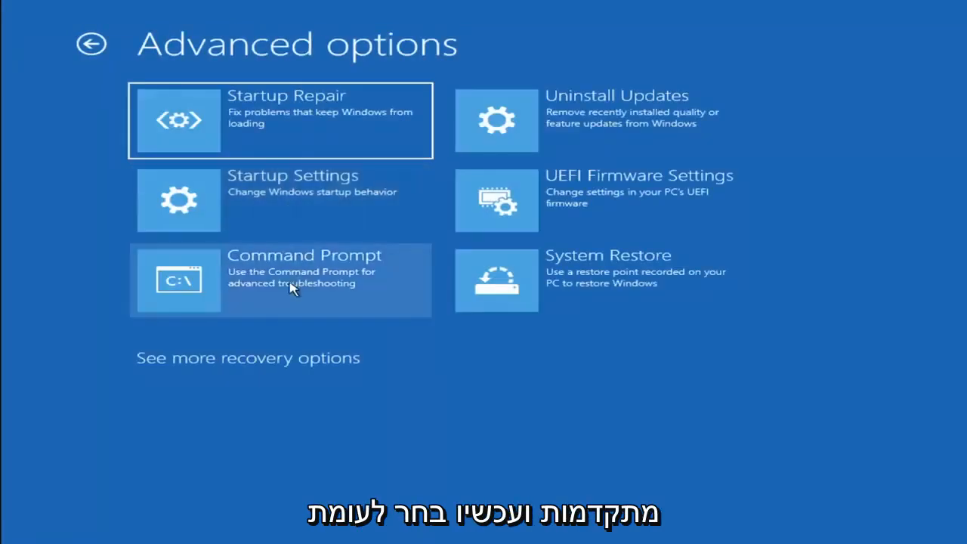
click(241, 287)
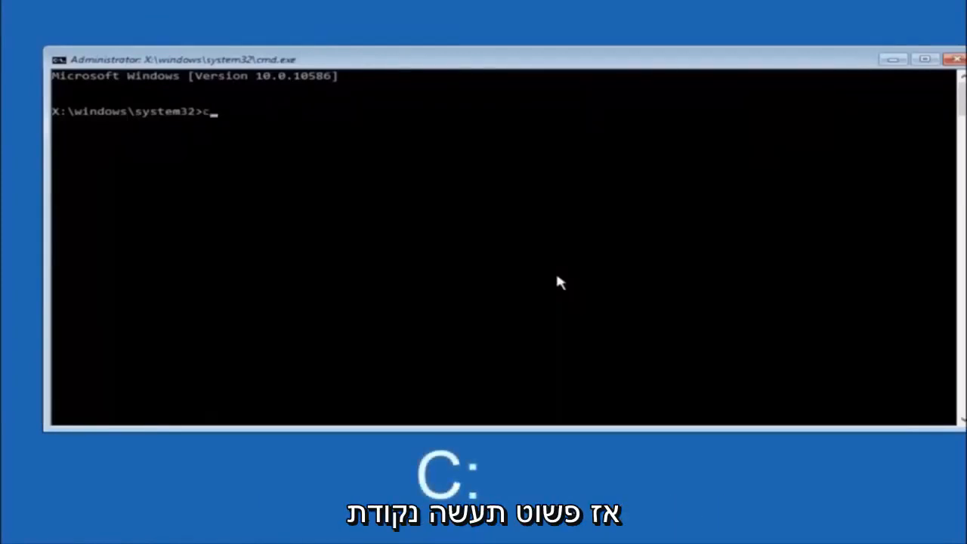
text(:)
key(Return)
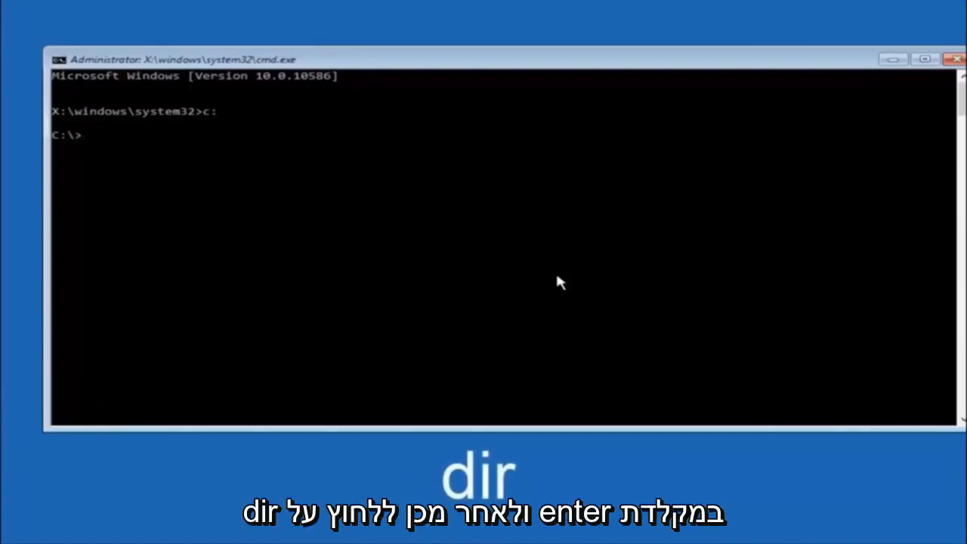
text(dir)
key(Return)
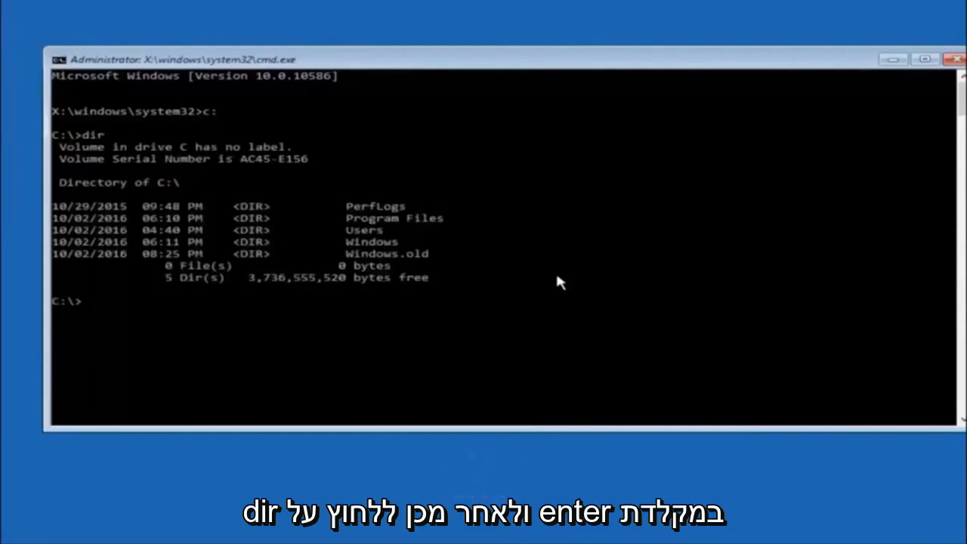
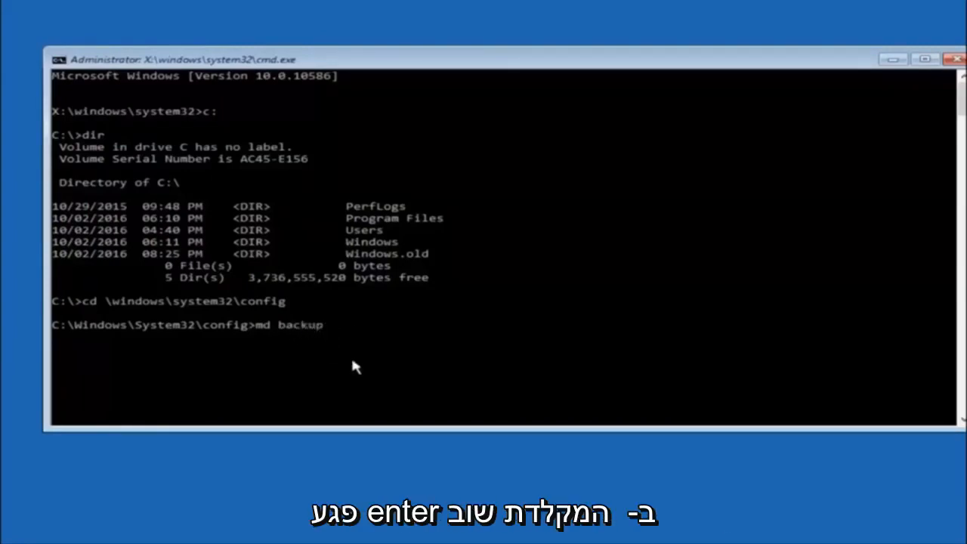
Create a folder named backup in C:\Windows\System32\config and list the contents of the RegBack subfolder
key(Return)
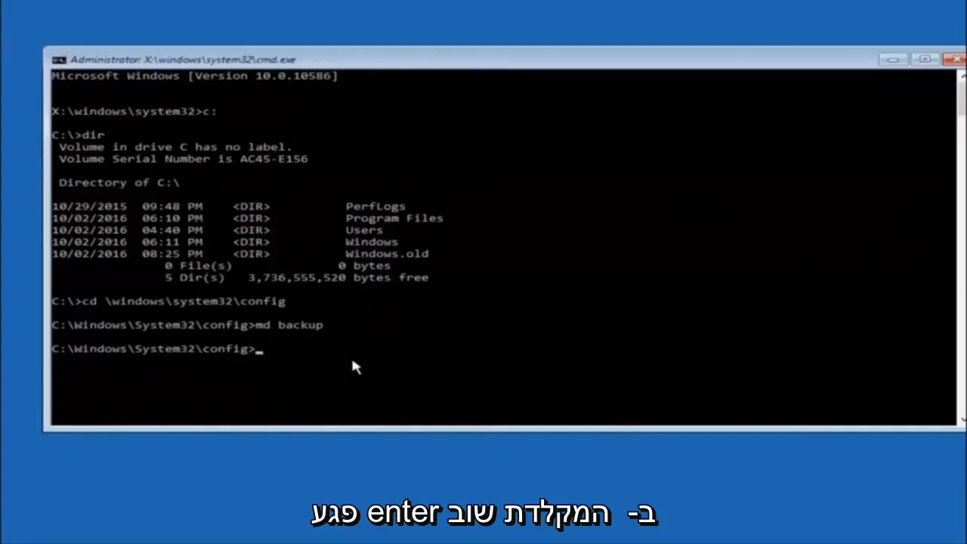
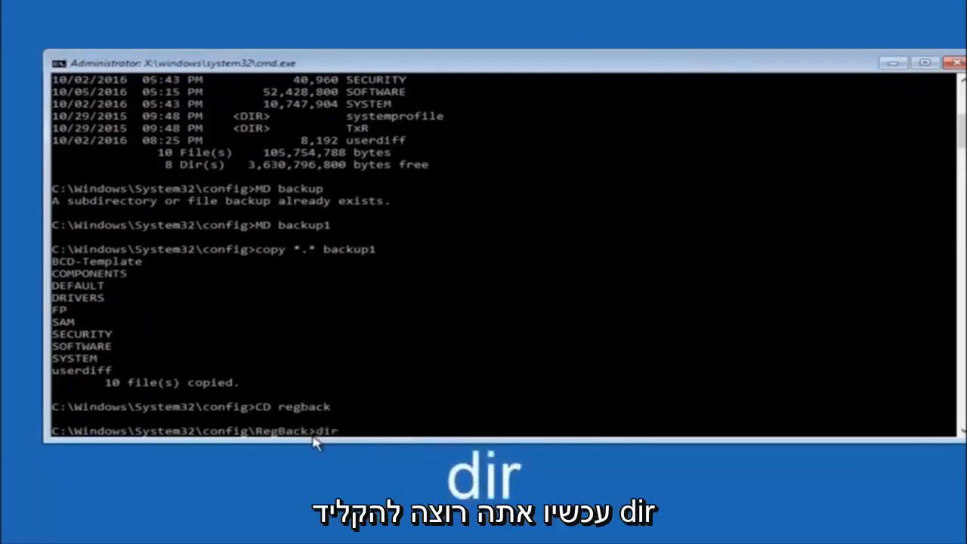
key(Return)
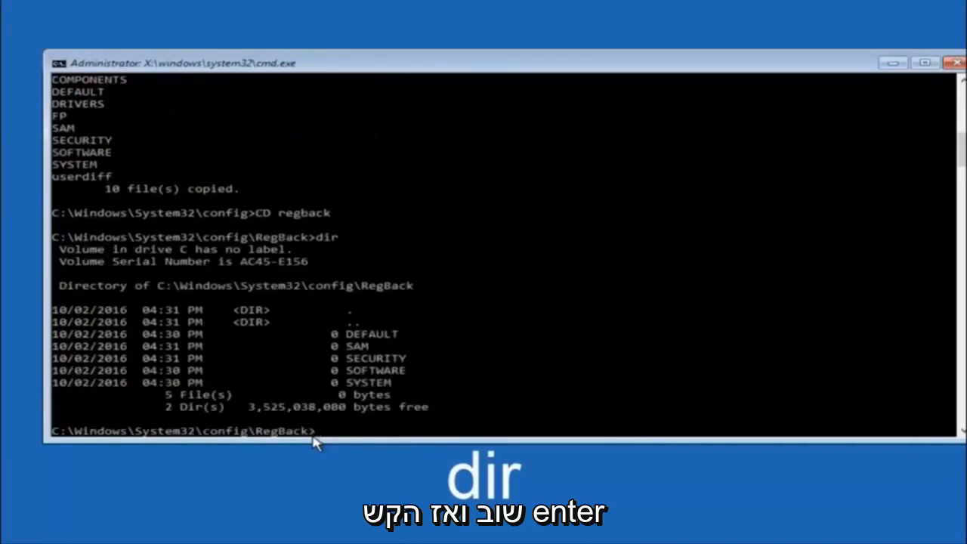
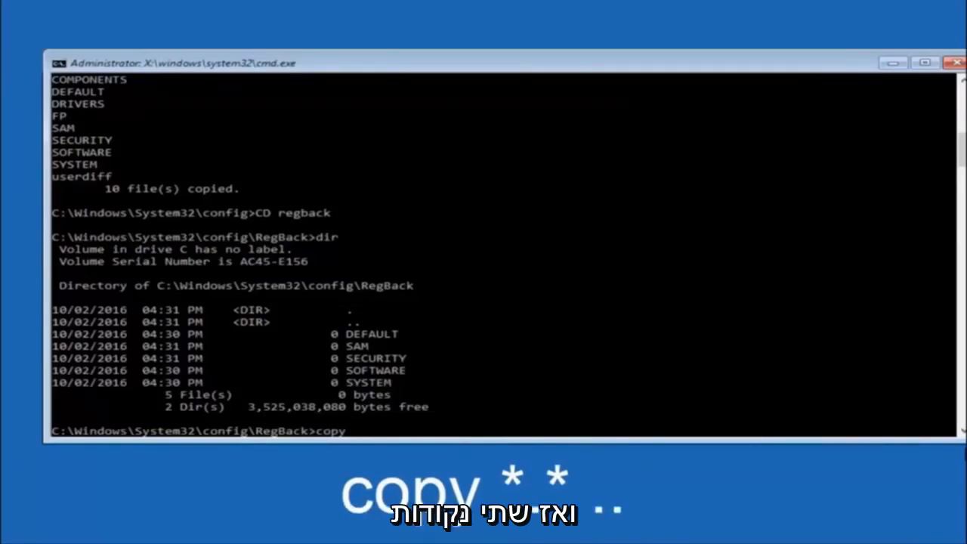
Copy all RegBack files into the parent config folder with copy *.* .., overwriting all existing files, and close Command Prompt
click(359, 433)
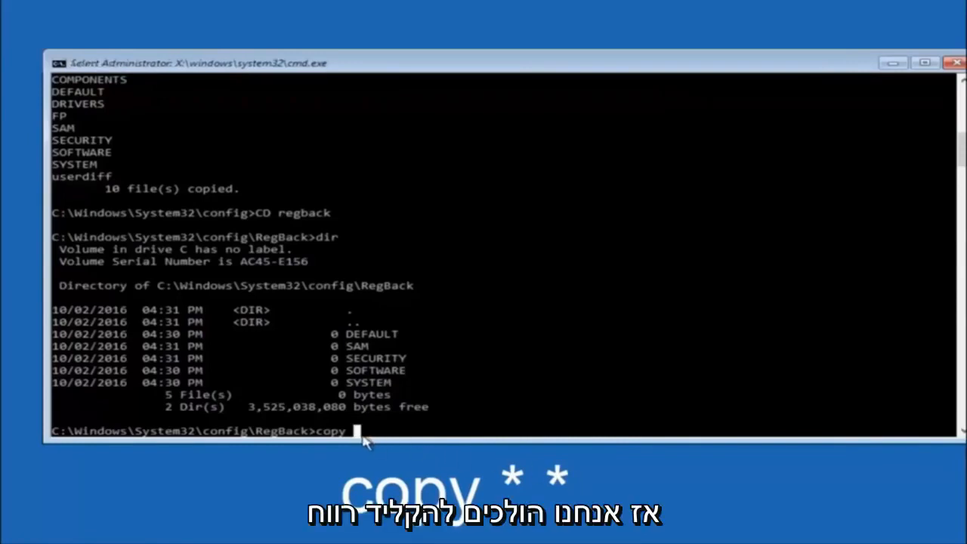
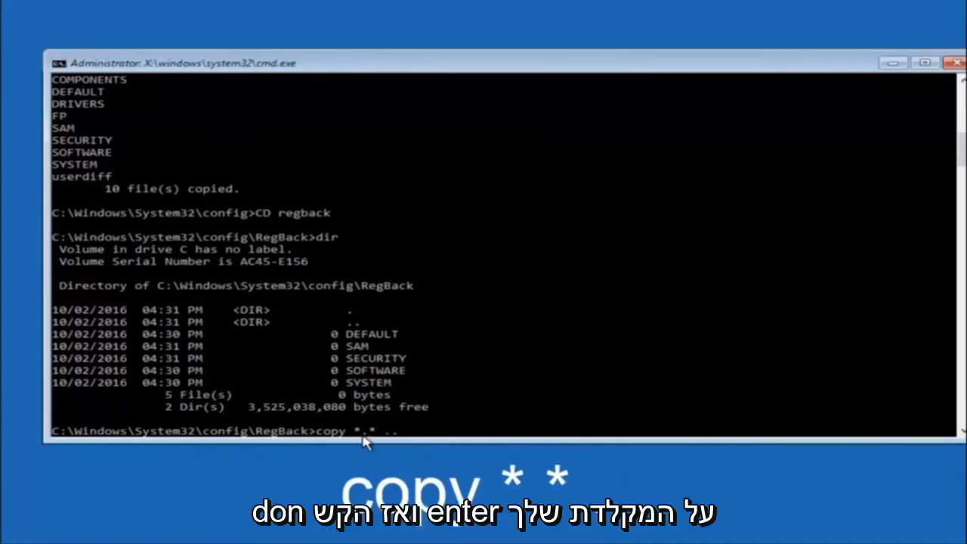
key(Return)
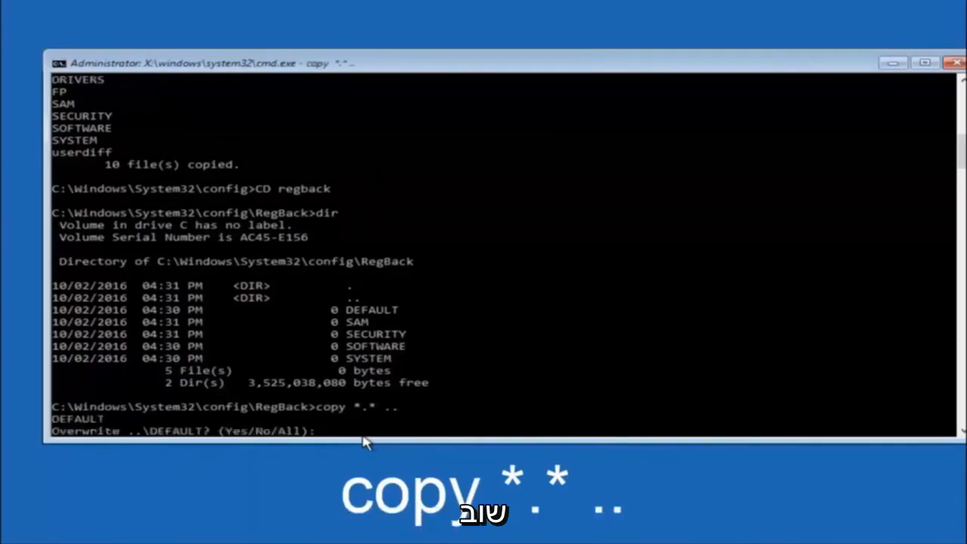
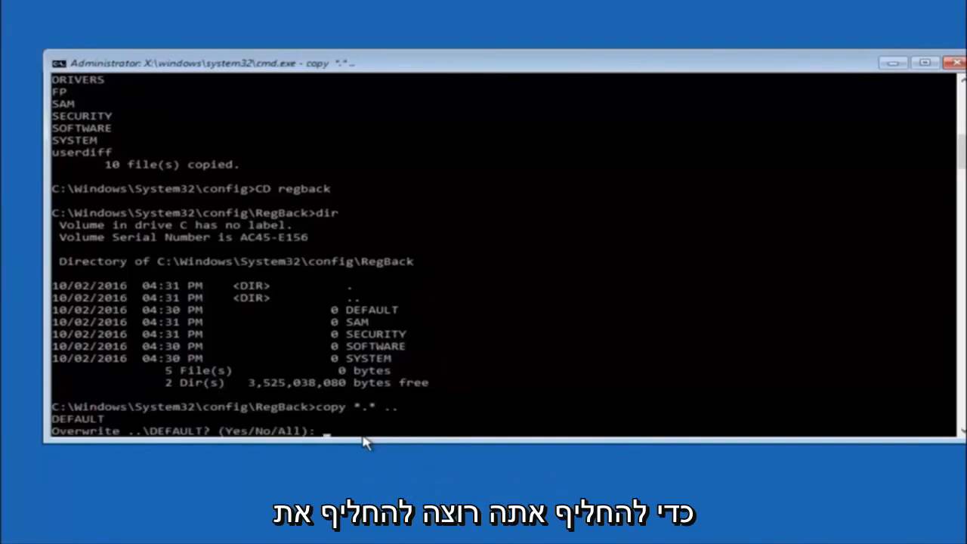
text(A)
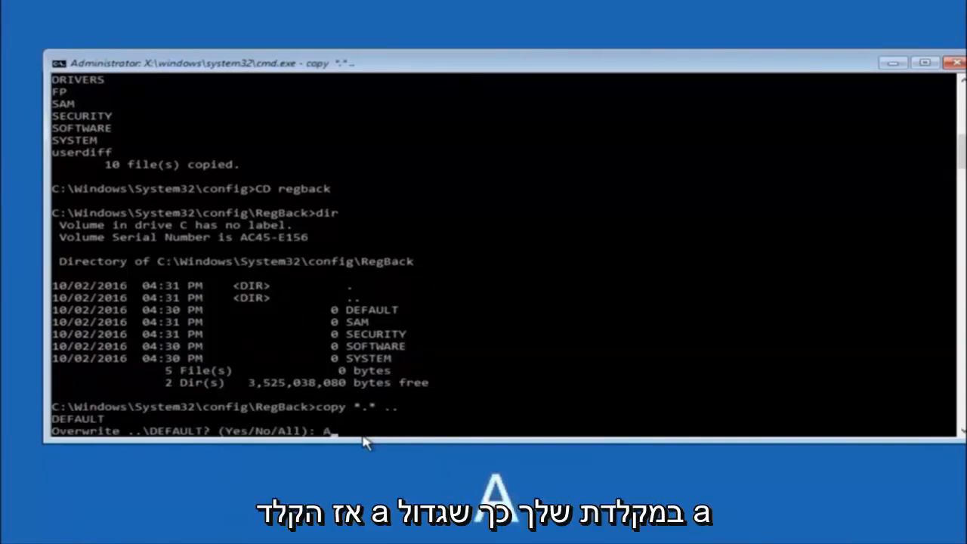
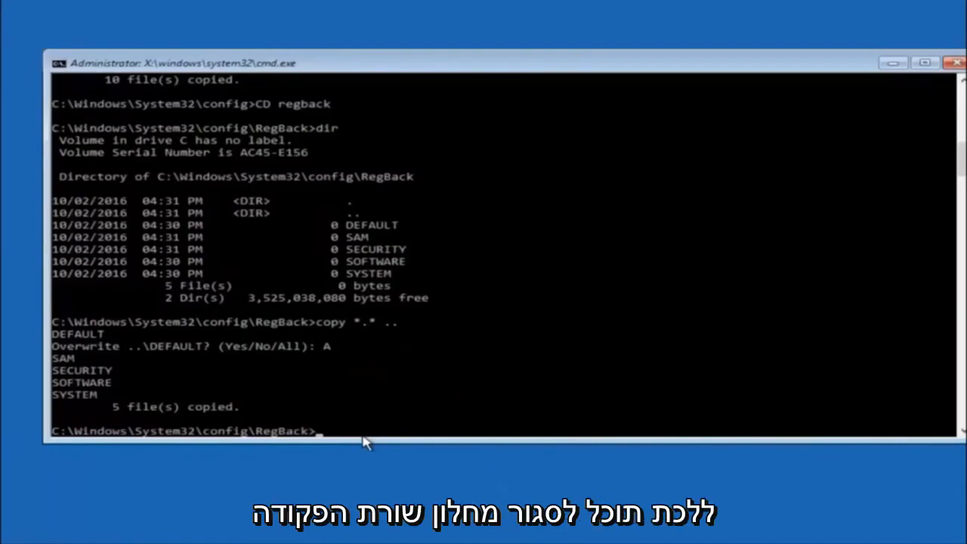
click(955, 62)
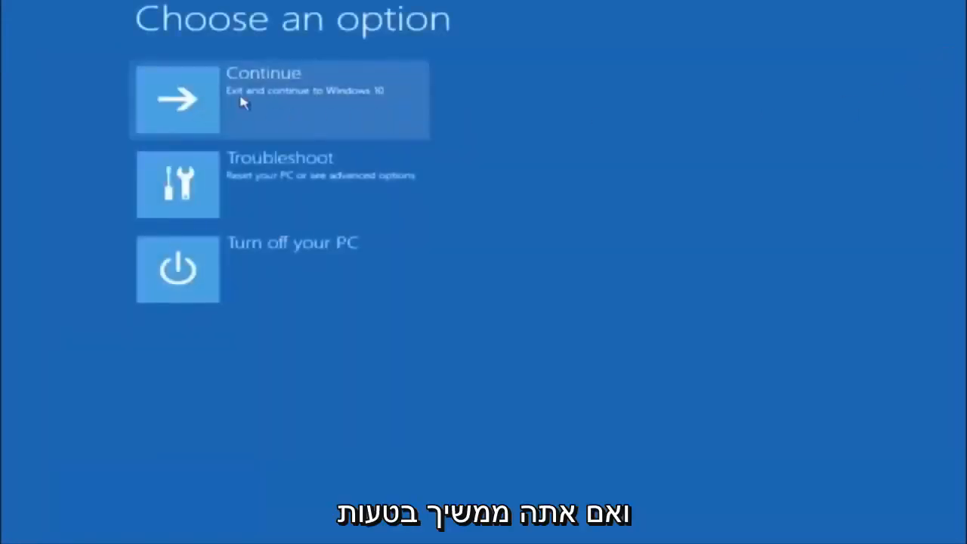